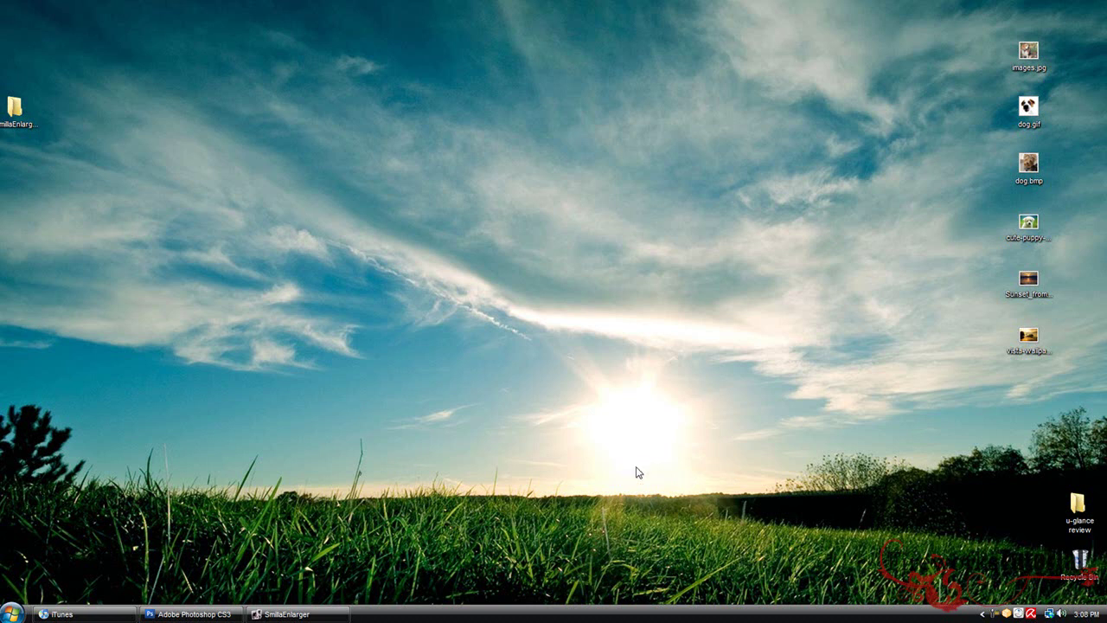
# Load vista-wallpaper-boulder-sunset.JPG from the Desktop as the source, replacing the husky photo (8000 × 6000 at 500%).
pyautogui.click(308, 616)
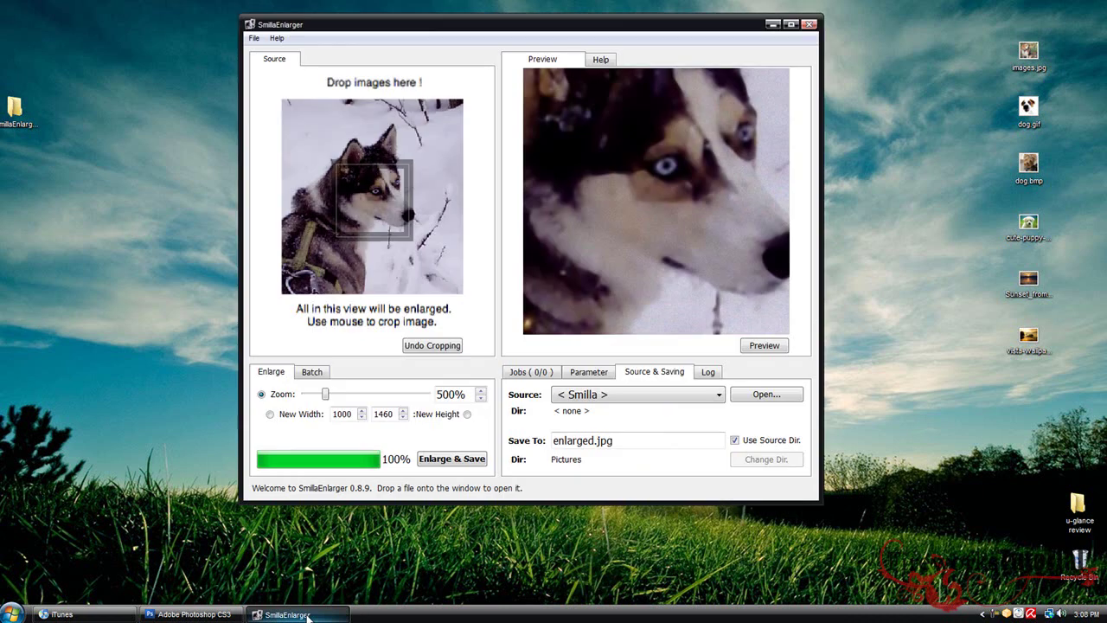
pyautogui.moveTo(397, 33); pyautogui.dragTo(425, 27)
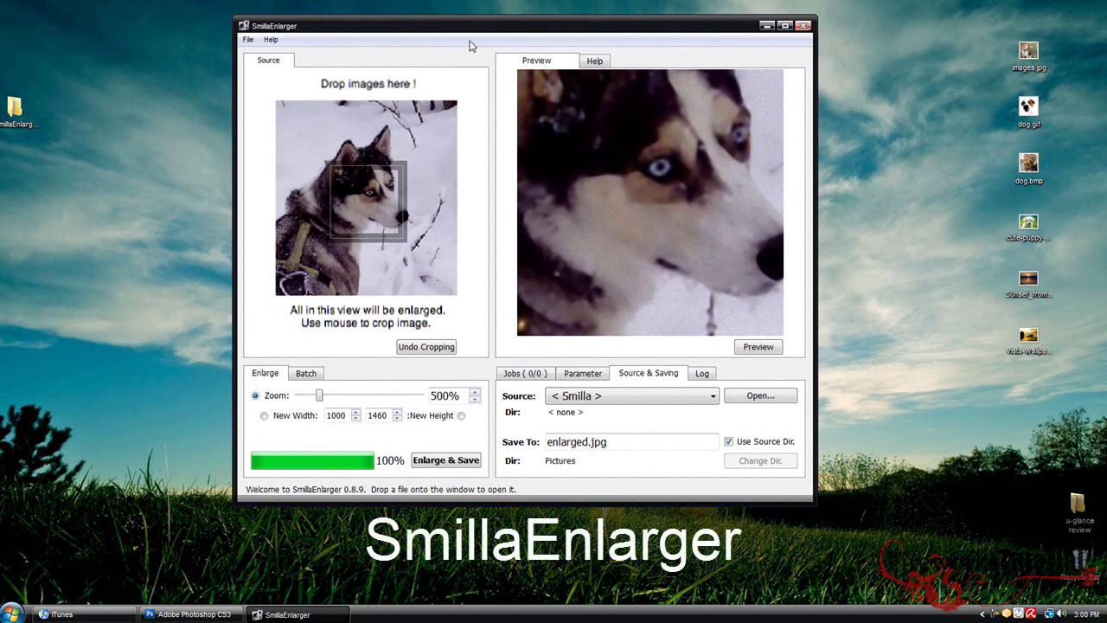
pyautogui.moveTo(518, 36); pyautogui.dragTo(527, 41)
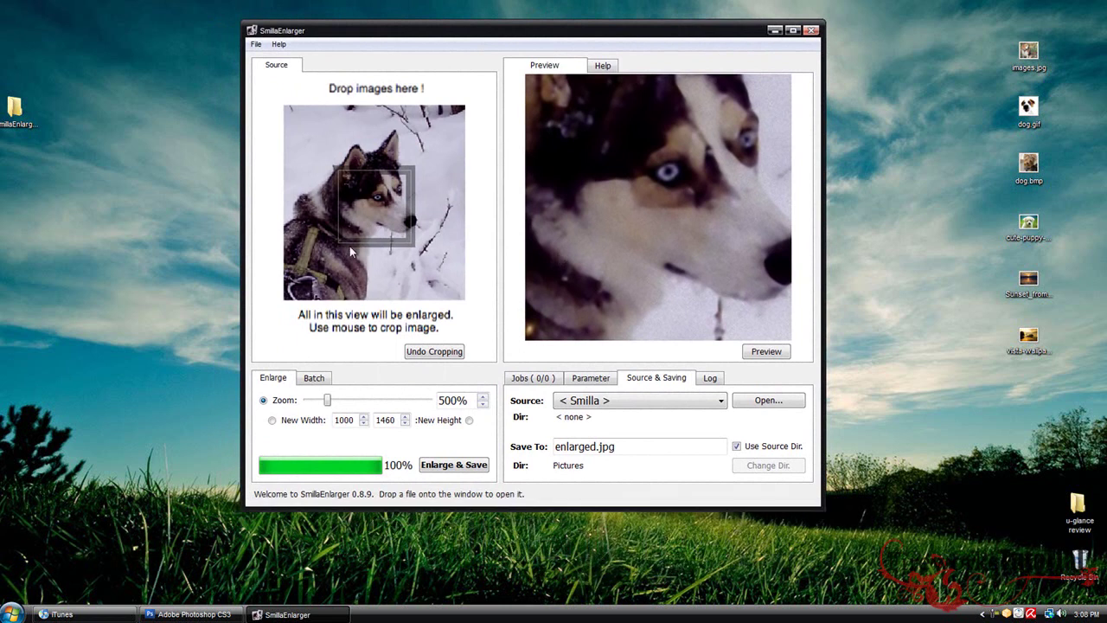
pyautogui.moveTo(407, 233)
pyautogui.mouseDown()
pyautogui.moveTo(403, 171)
pyautogui.moveTo(419, 234)
pyautogui.mouseUp()
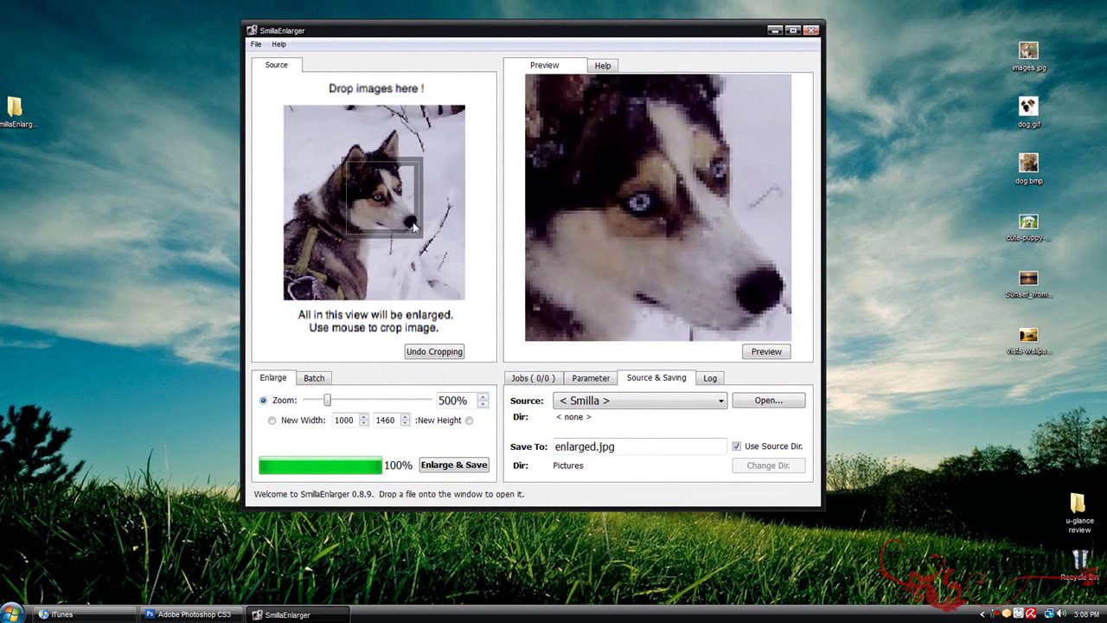
pyautogui.moveTo(1026, 342); pyautogui.dragTo(353, 162)
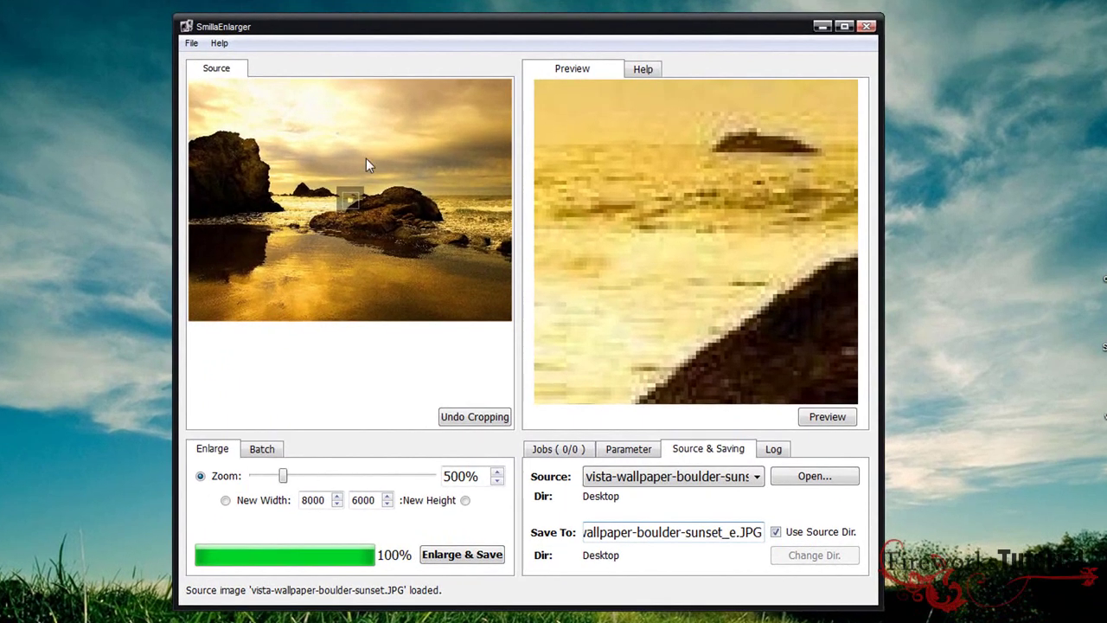
# Set zoom to 164% for 2624 × 1968 output and frame the small rocks beside the left cliff.
pyautogui.moveTo(283, 477); pyautogui.dragTo(257, 485)
pyautogui.moveTo(321, 123); pyautogui.dragTo(278, 98)
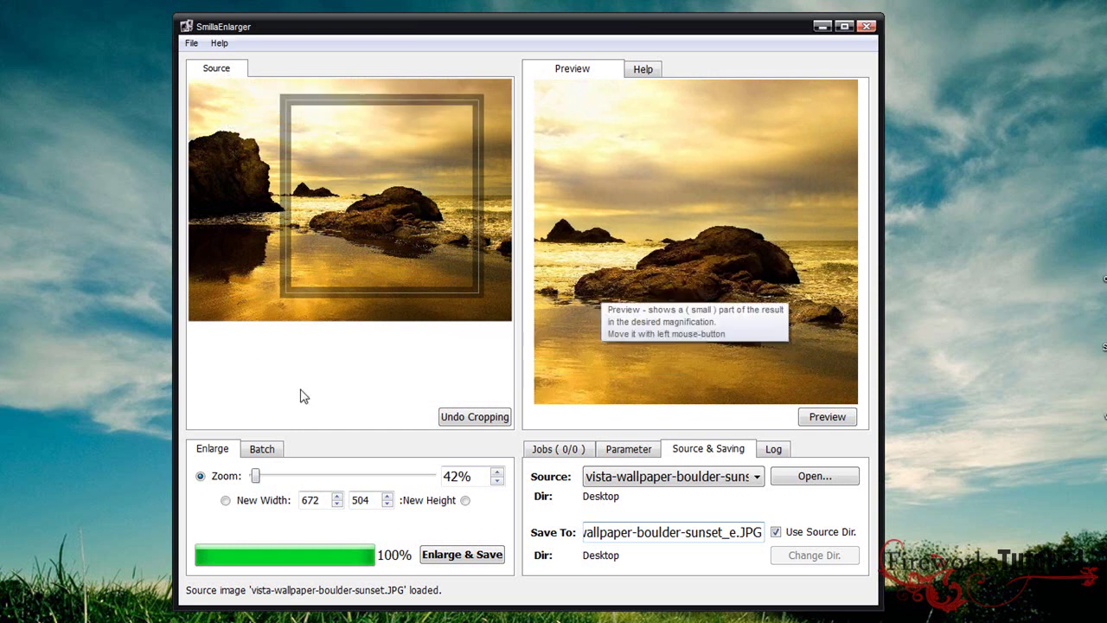
pyautogui.moveTo(258, 481)
pyautogui.mouseDown()
pyautogui.moveTo(282, 478)
pyautogui.moveTo(201, 478)
pyautogui.moveTo(268, 480)
pyautogui.moveTo(256, 479)
pyautogui.mouseUp()
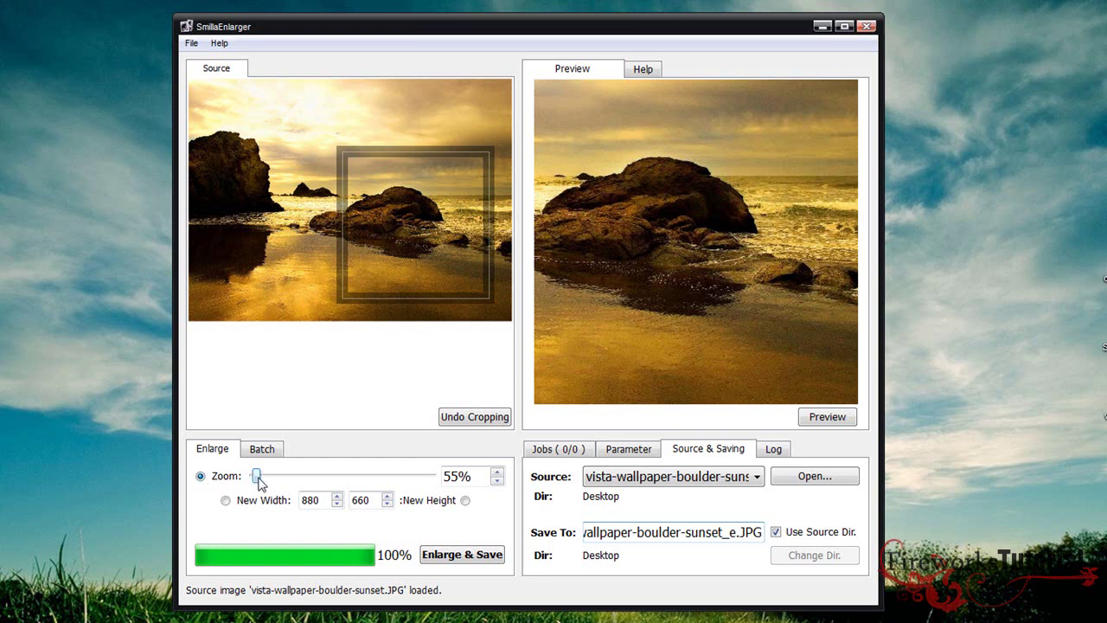
pyautogui.moveTo(257, 477); pyautogui.dragTo(263, 477)
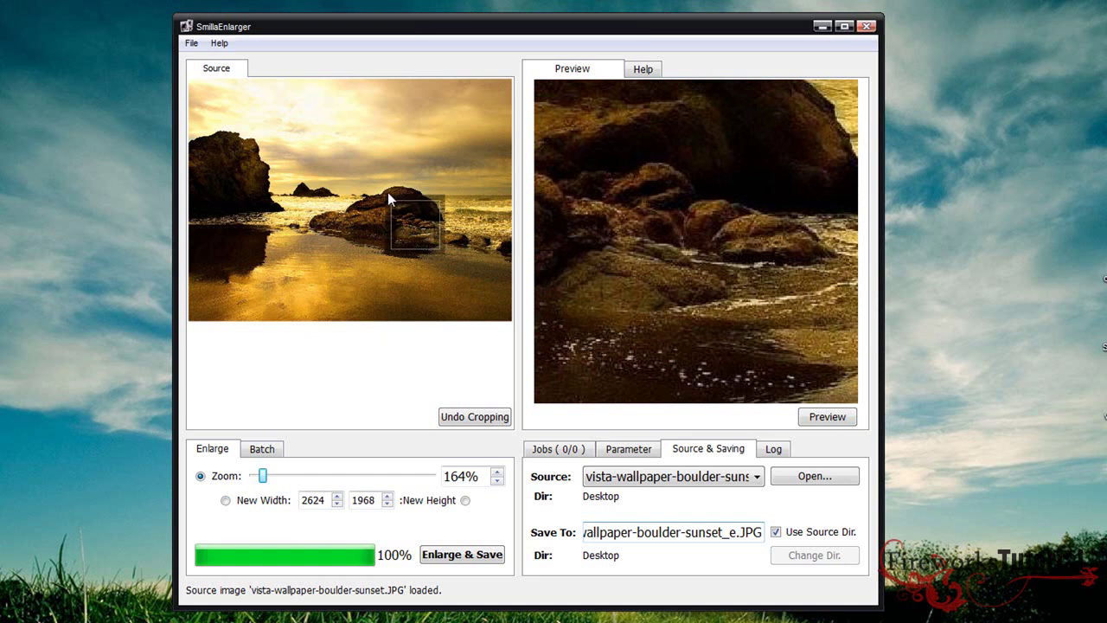
pyautogui.moveTo(430, 249); pyautogui.dragTo(308, 226)
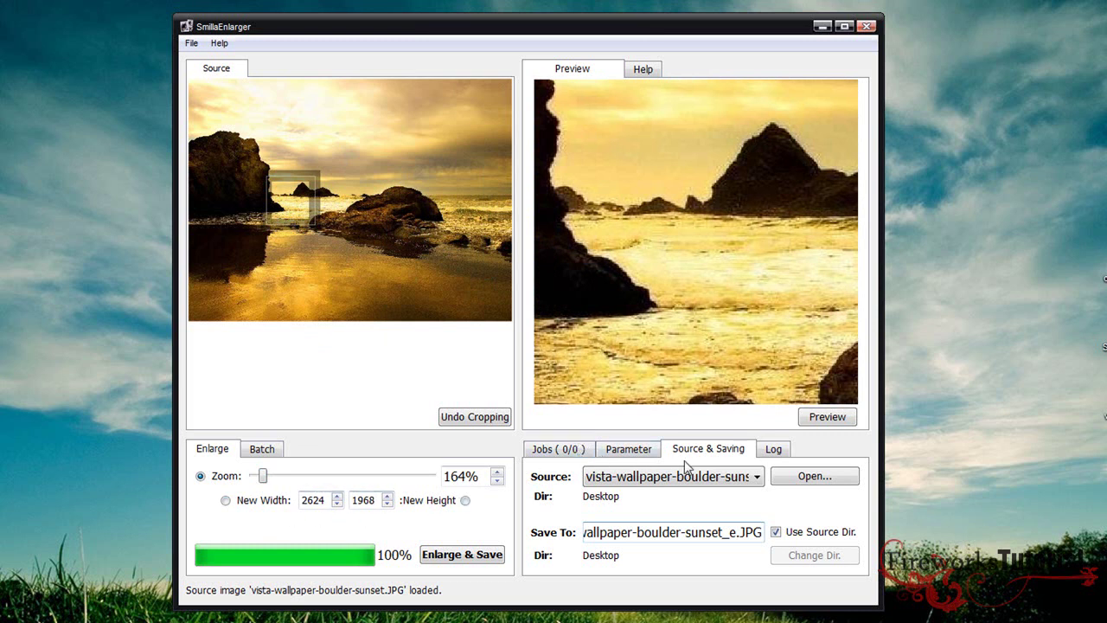
# Show the enlargement parameters and keep the 'default' preset.
pyautogui.click(638, 451)
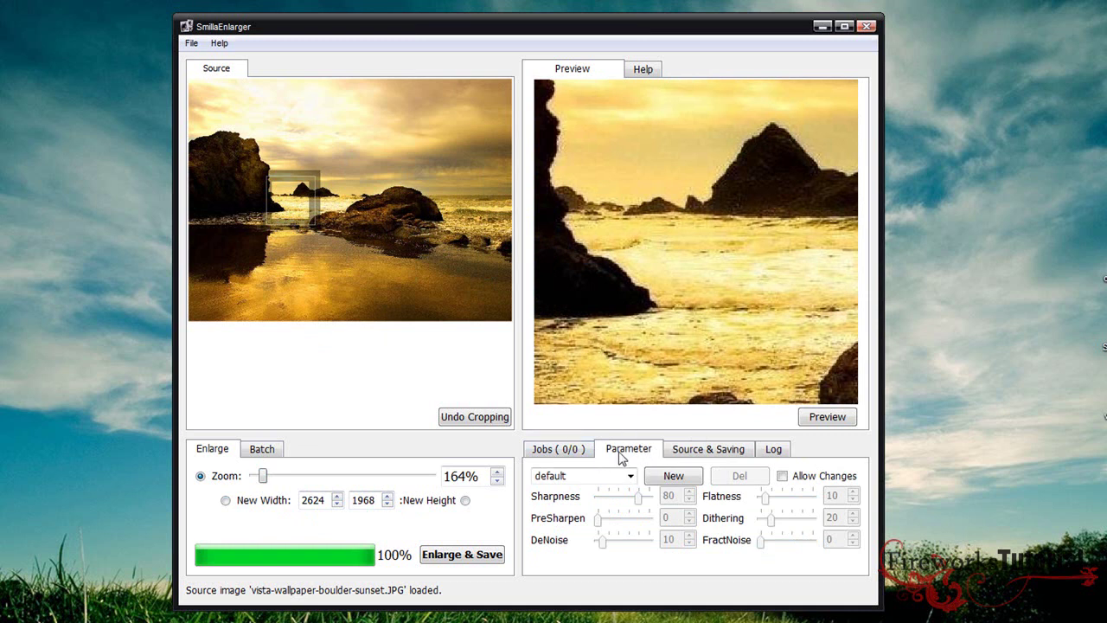
pyautogui.click(630, 476)
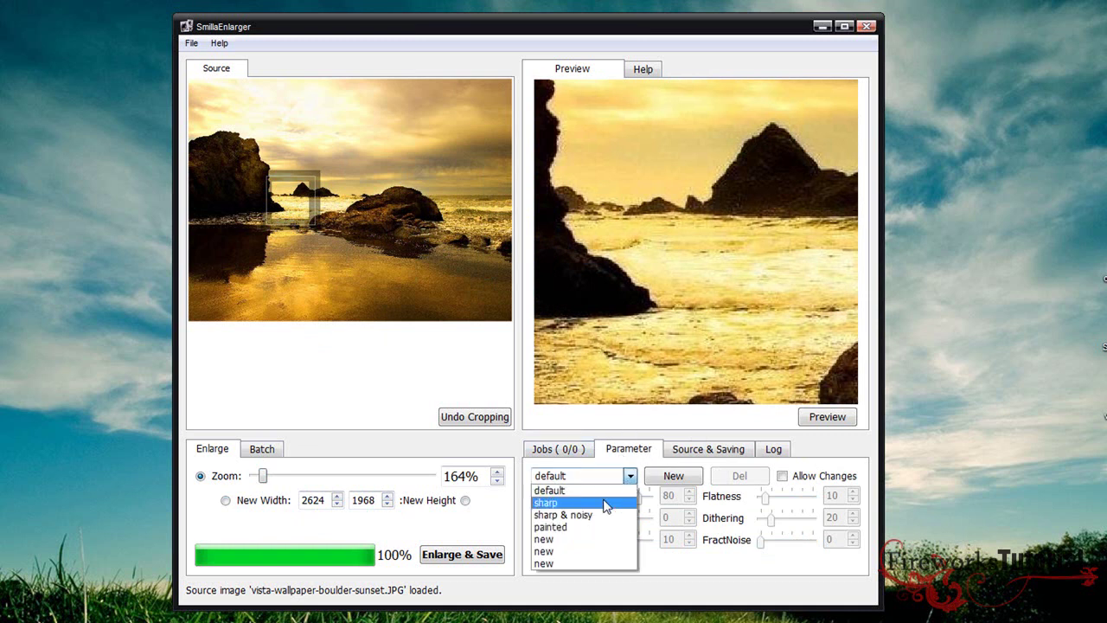
pyautogui.click(657, 576)
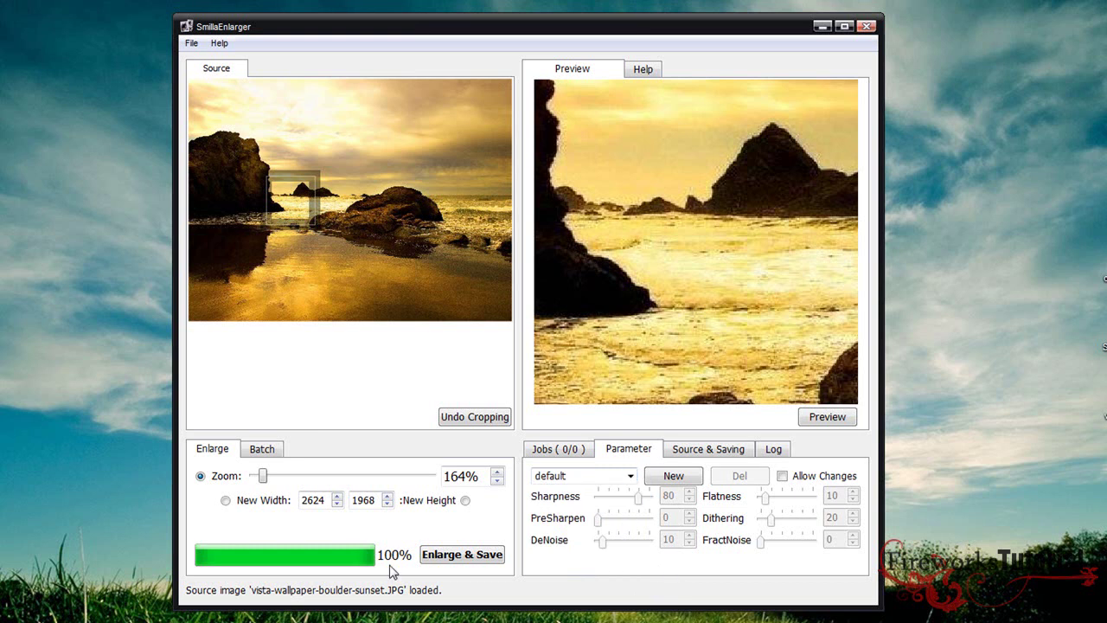
# Frame the distant rock at 150% zoom (2400 × 1800) and re-render the preview.
pyautogui.moveTo(263, 476); pyautogui.dragTo(256, 484)
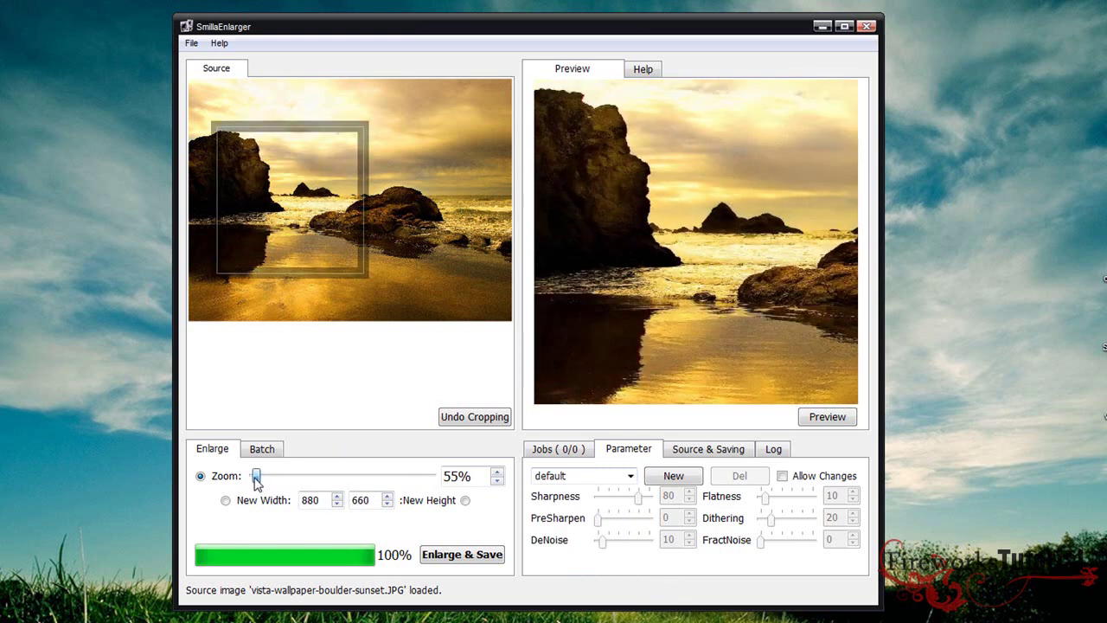
pyautogui.moveTo(312, 268); pyautogui.dragTo(380, 192)
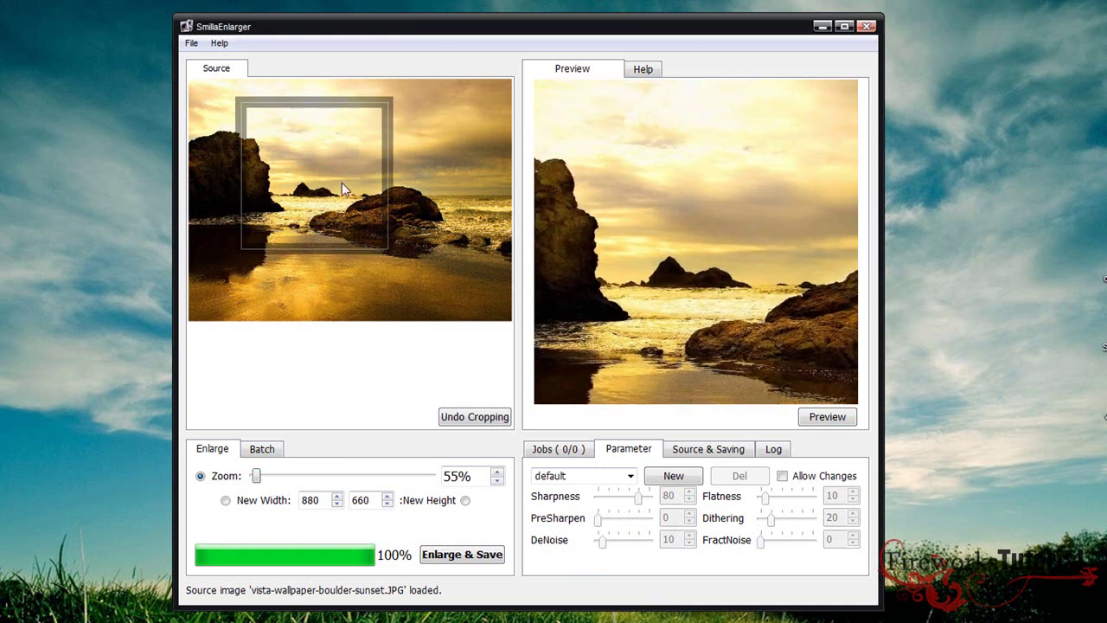
pyautogui.moveTo(641, 248)
pyautogui.mouseDown()
pyautogui.moveTo(631, 289)
pyautogui.moveTo(645, 249)
pyautogui.mouseUp()
pyautogui.moveTo(256, 477); pyautogui.dragTo(262, 478)
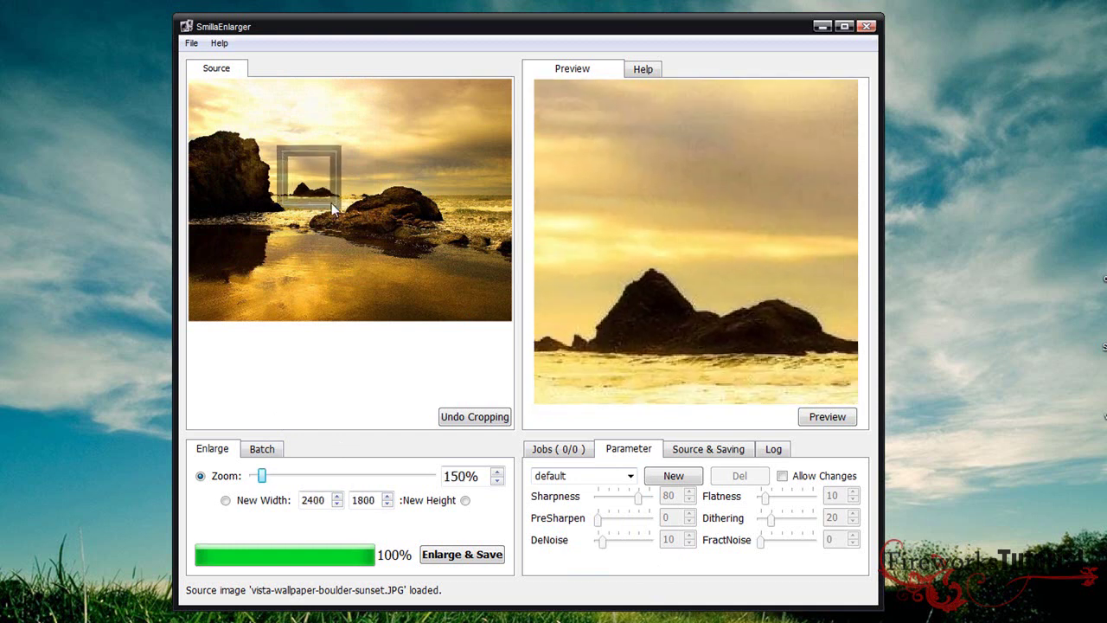
pyautogui.moveTo(331, 203); pyautogui.dragTo(336, 211)
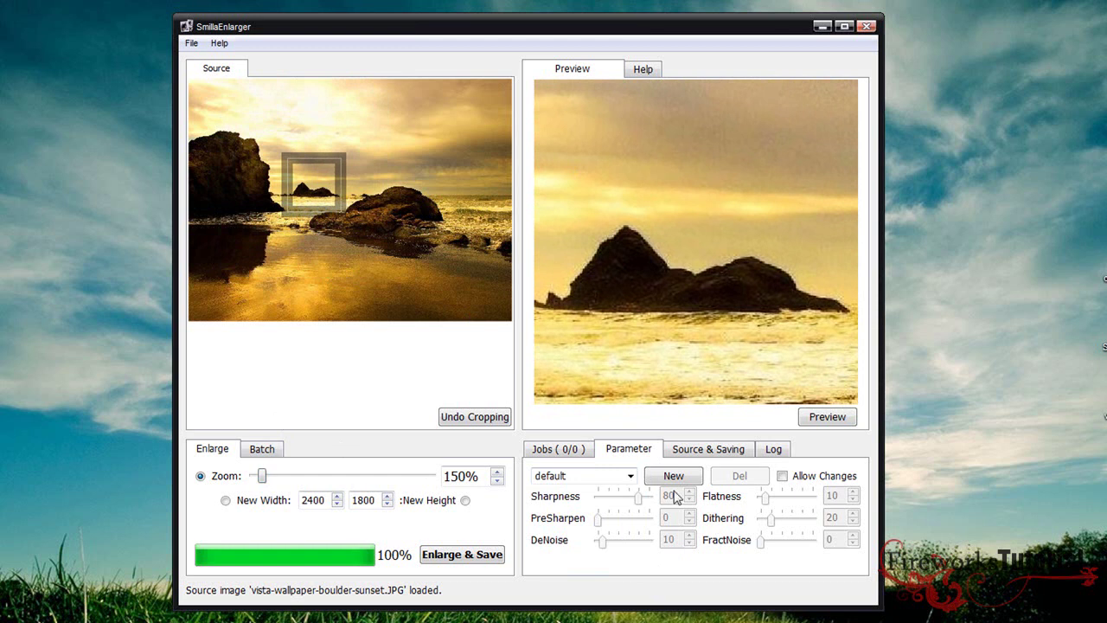
pyautogui.click(831, 424)
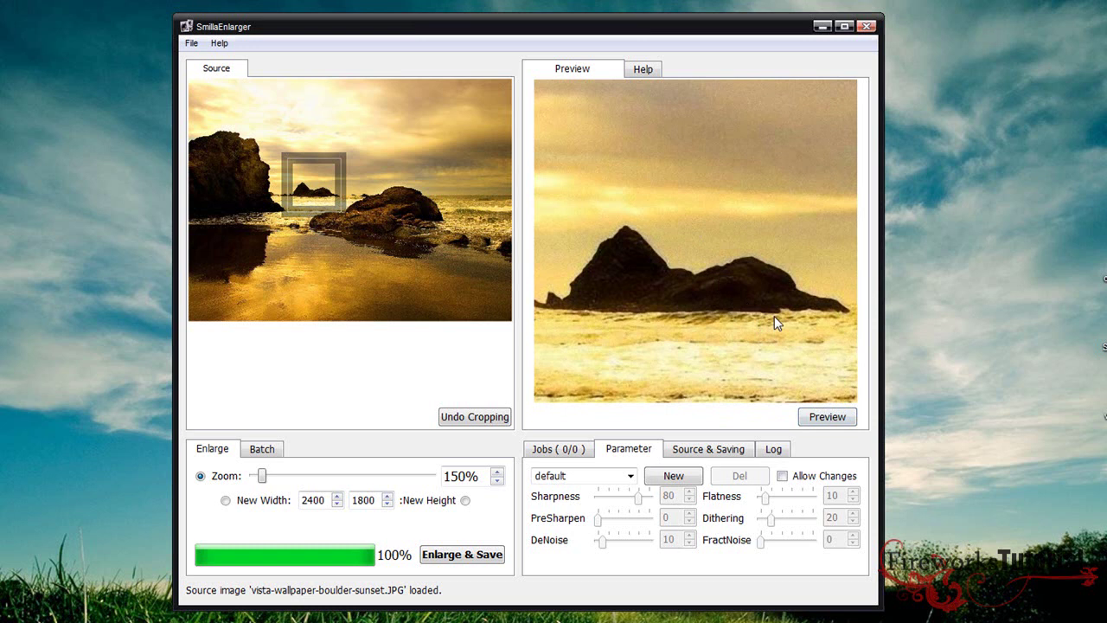
# Apply the 'sharp' preset and regenerate the 150% preview of the distant rock.
pyautogui.click(630, 479)
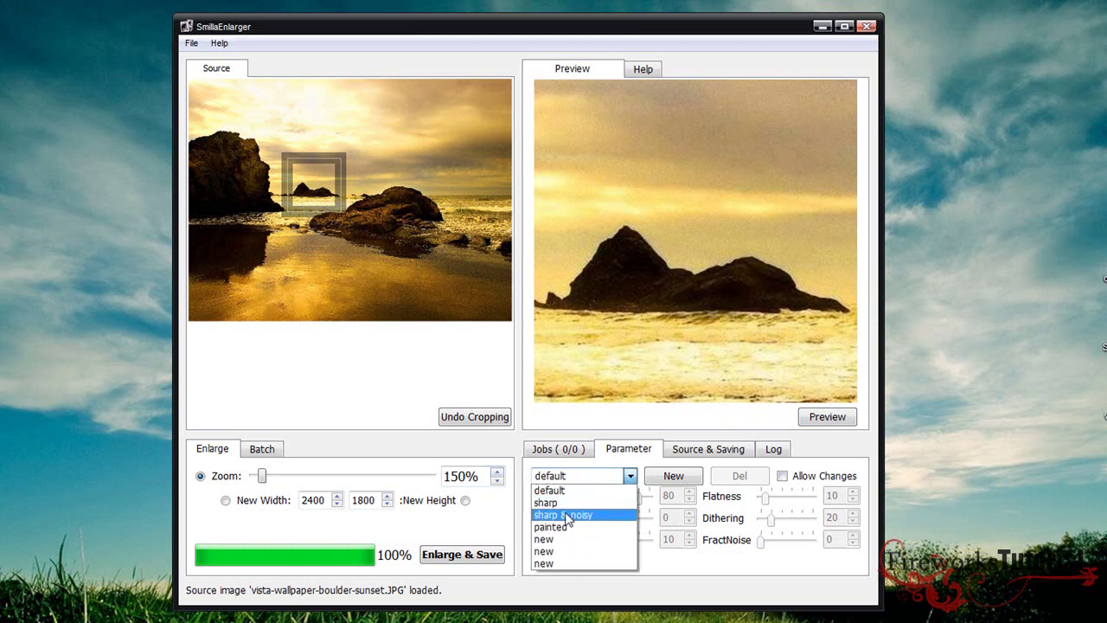
pyautogui.click(545, 503)
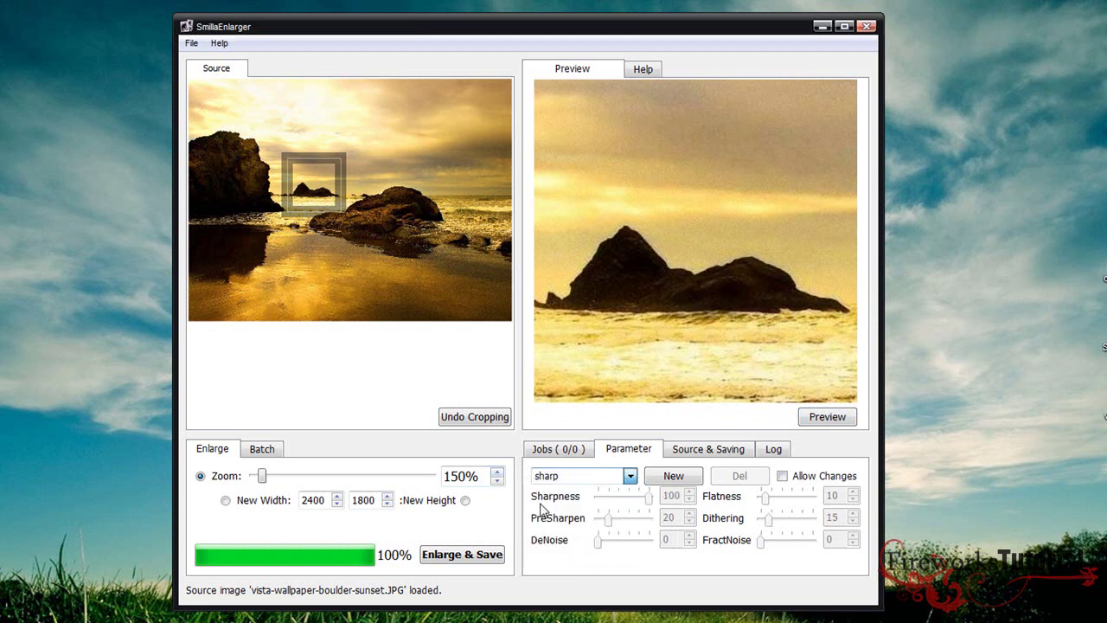
pyautogui.click(832, 420)
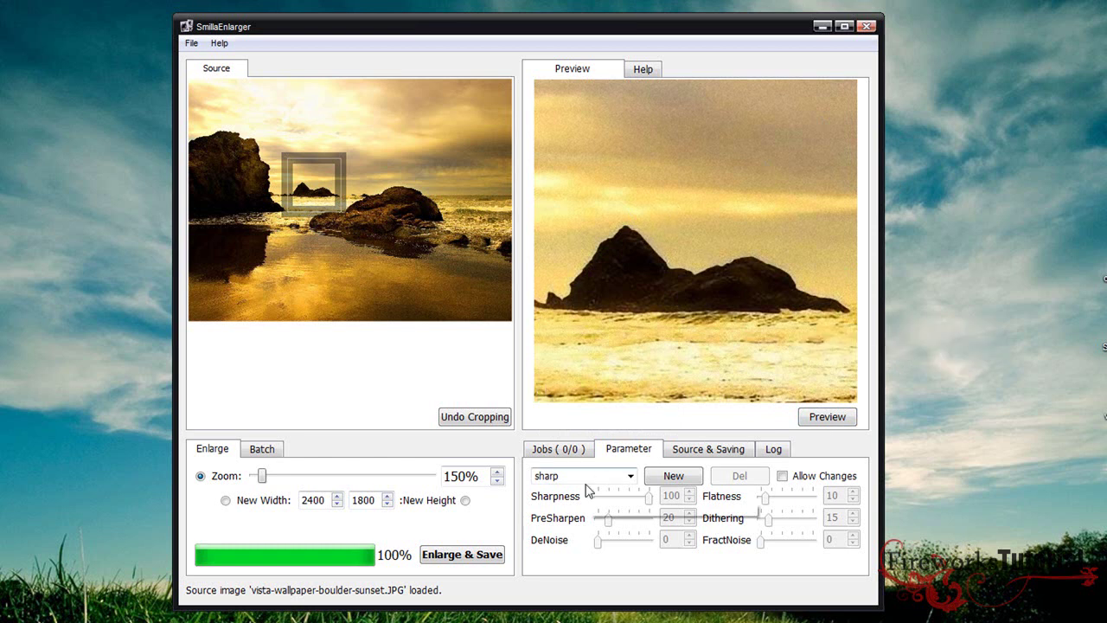
pyautogui.click(631, 475)
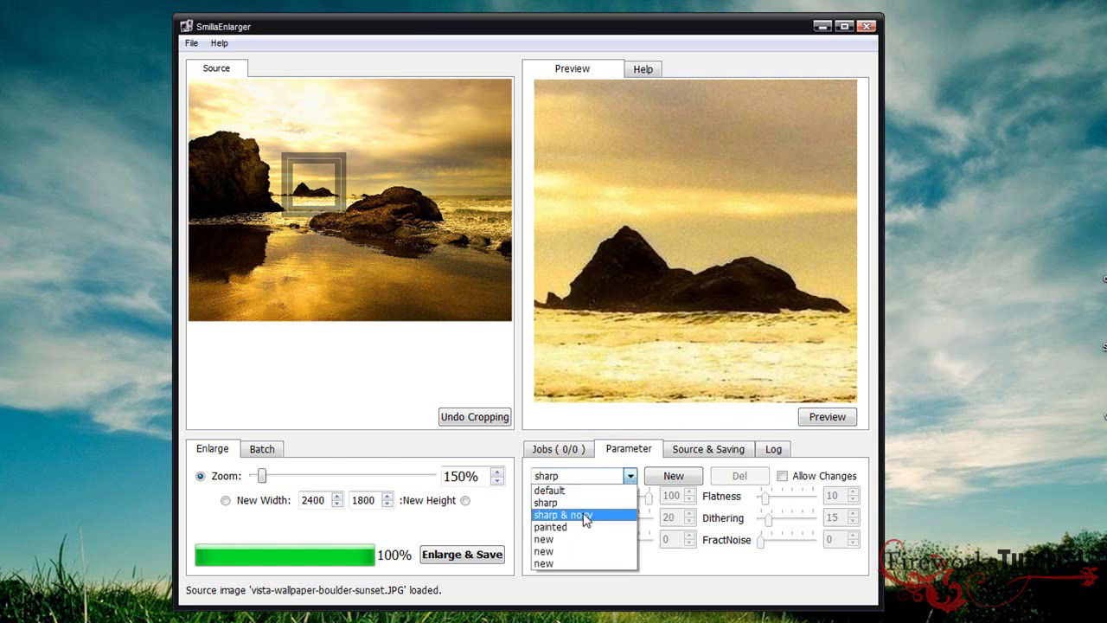
pyautogui.click(559, 331)
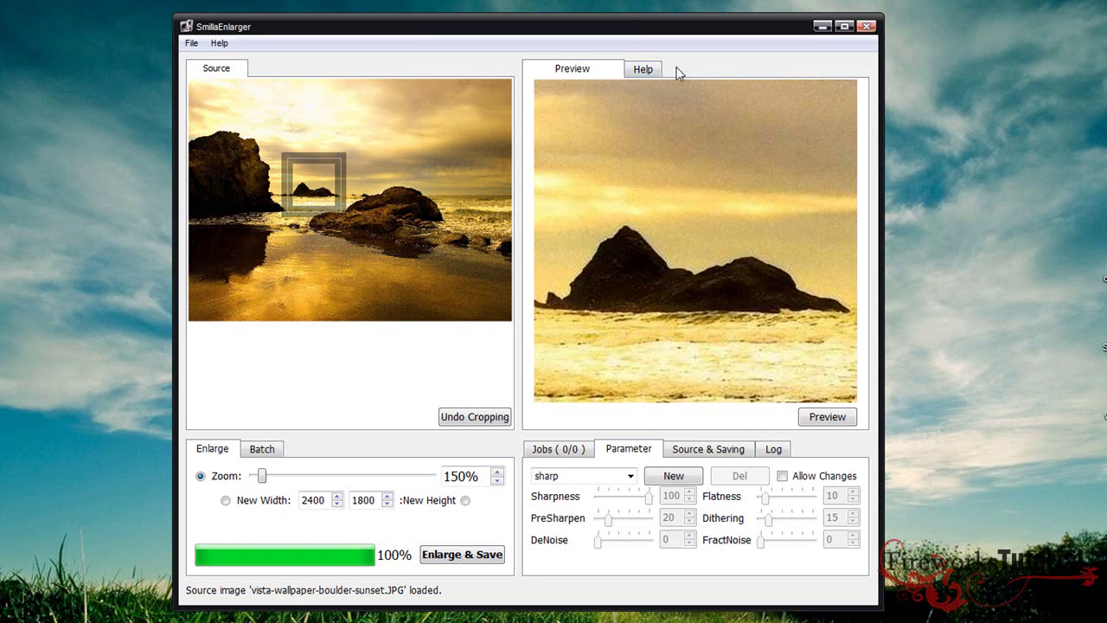
pyautogui.click(644, 70)
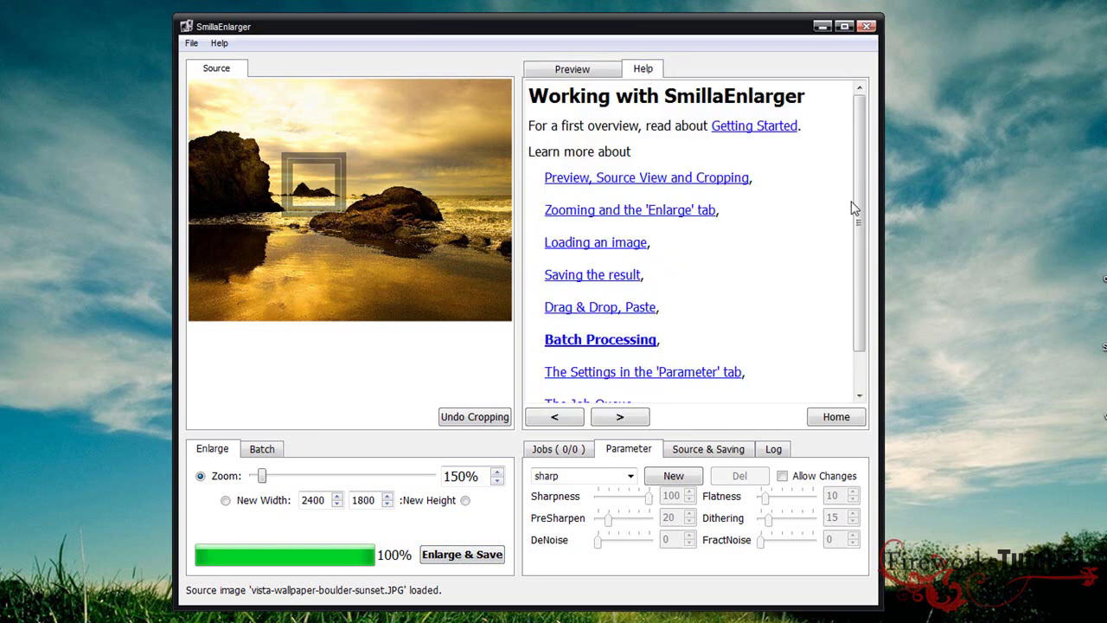
pyautogui.moveTo(860, 207); pyautogui.dragTo(863, 260)
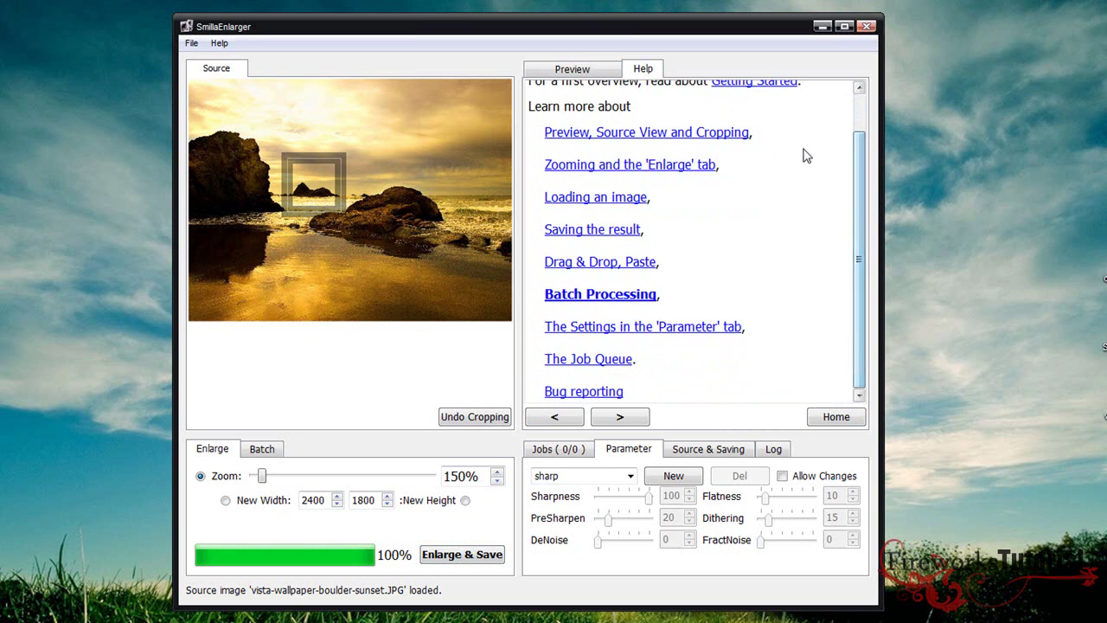
pyautogui.moveTo(871, 333); pyautogui.dragTo(870, 317)
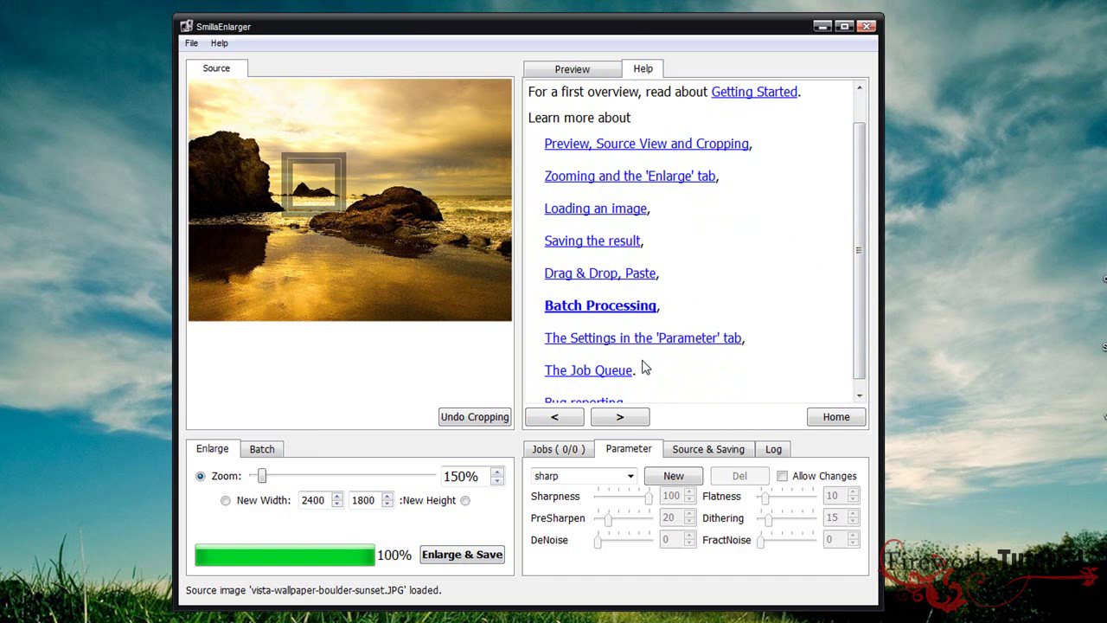
pyautogui.moveTo(860, 339); pyautogui.dragTo(852, 242)
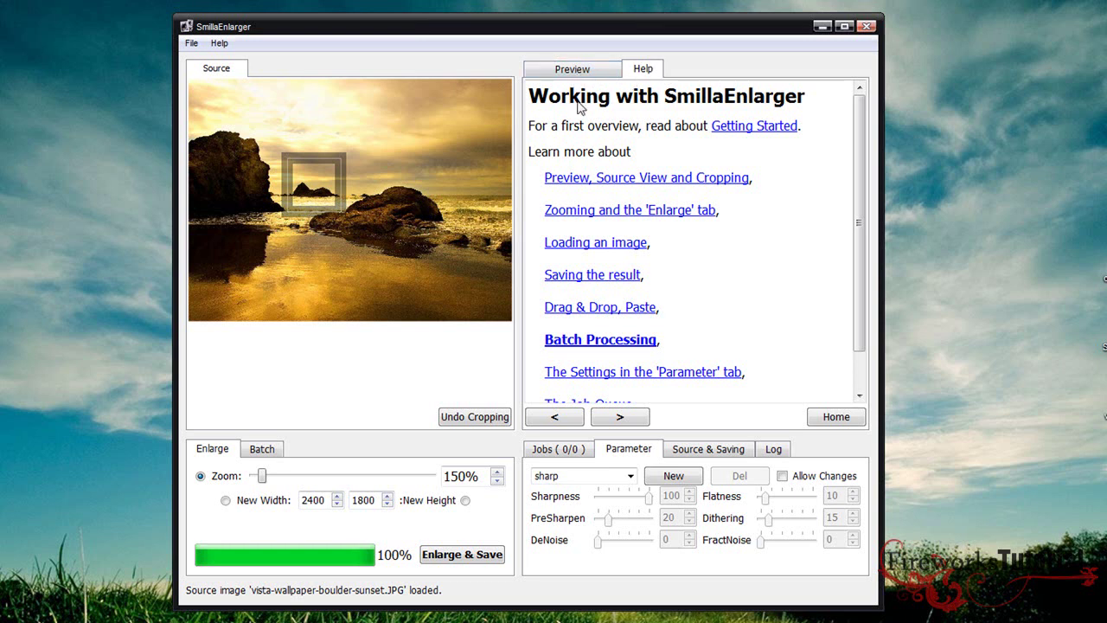
pyautogui.click(599, 75)
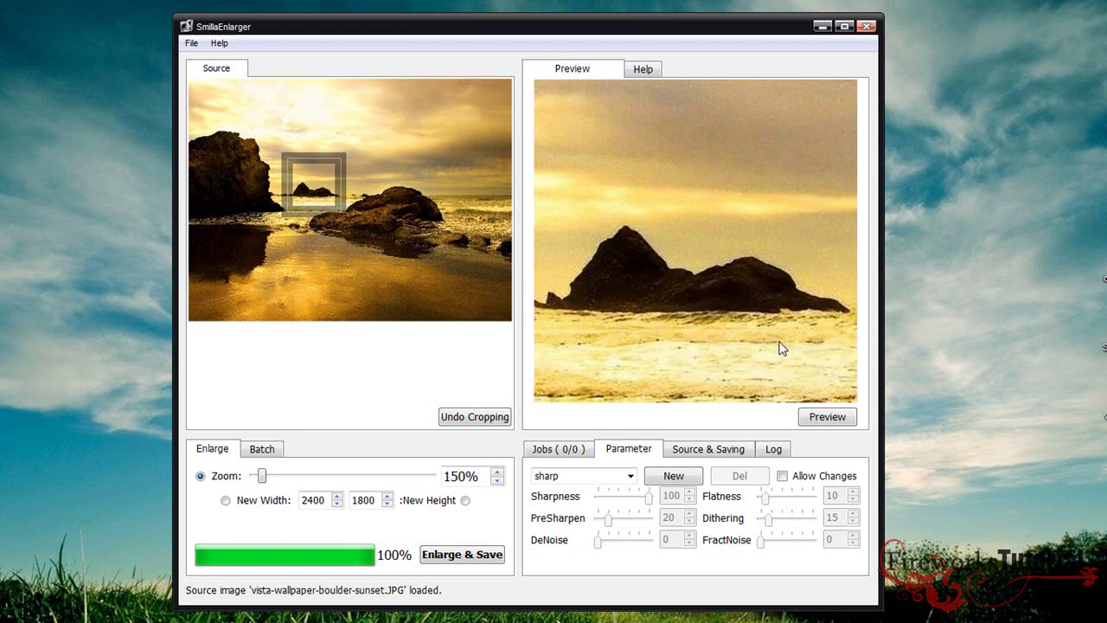
# In Photoshop, zoom the original sunset photo to 300% on the distant rock peak.
pyautogui.moveTo(494, 37); pyautogui.dragTo(730, 52)
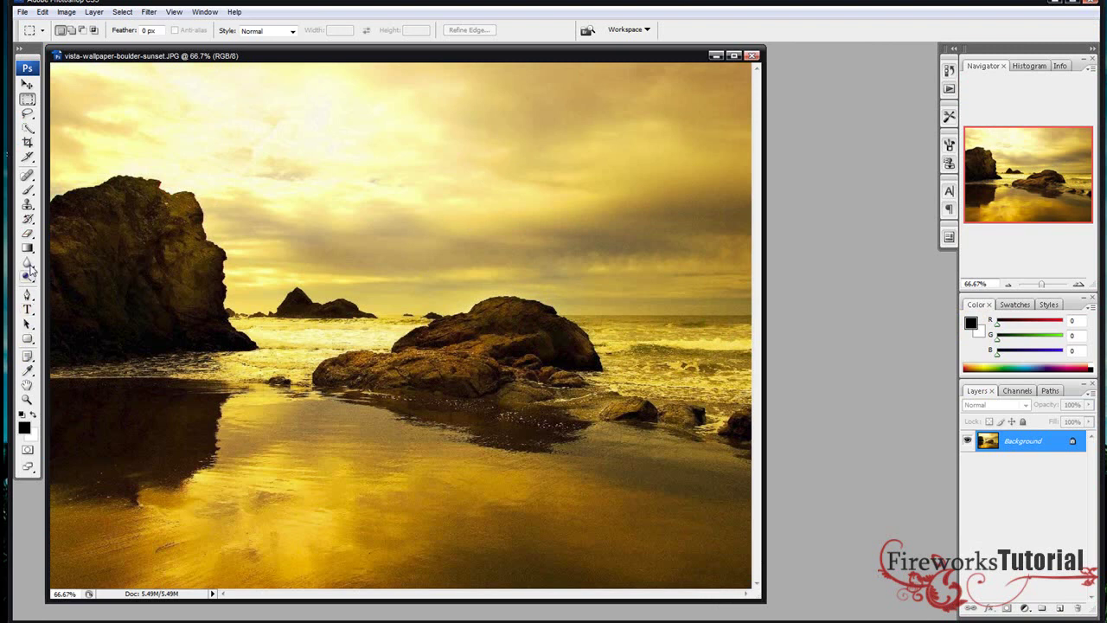
pyautogui.click(27, 399)
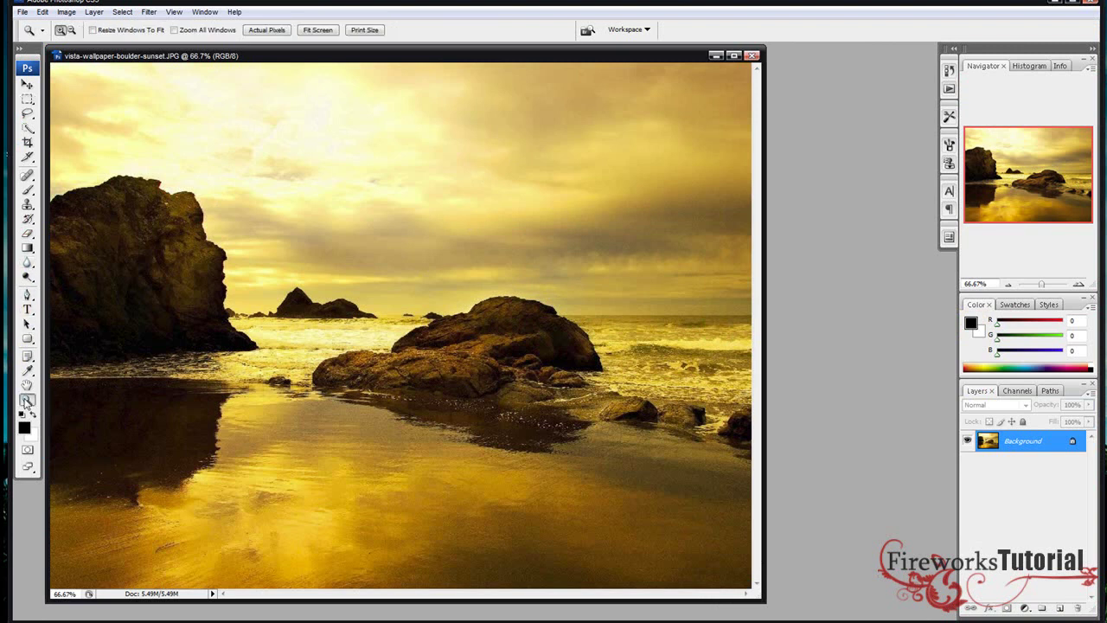
pyautogui.click(308, 286)
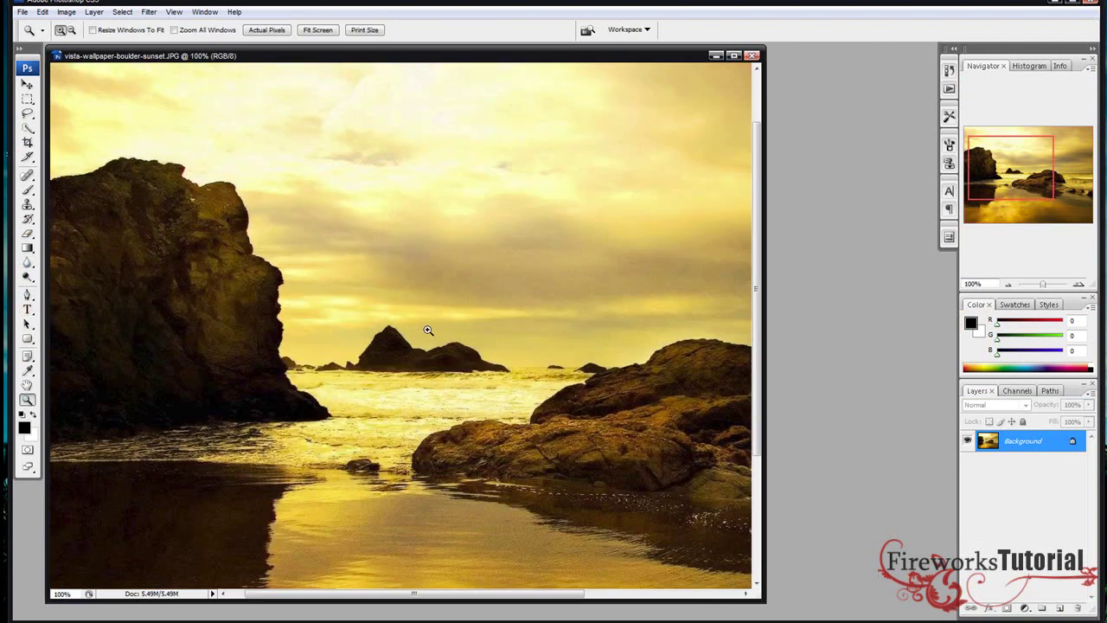
pyautogui.click(452, 346)
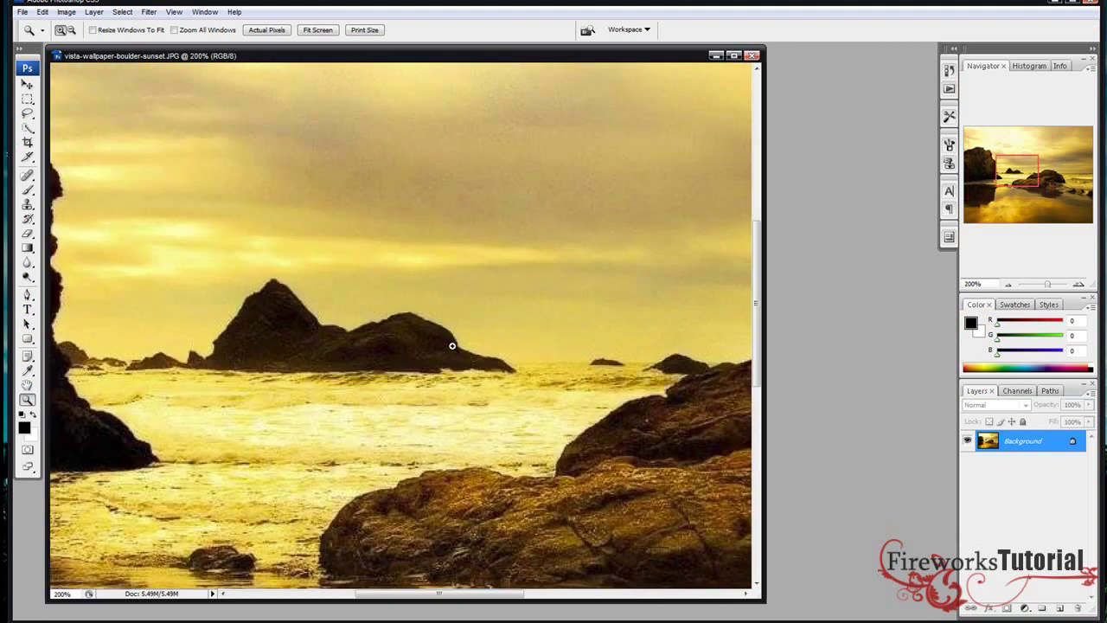
pyautogui.click(295, 301)
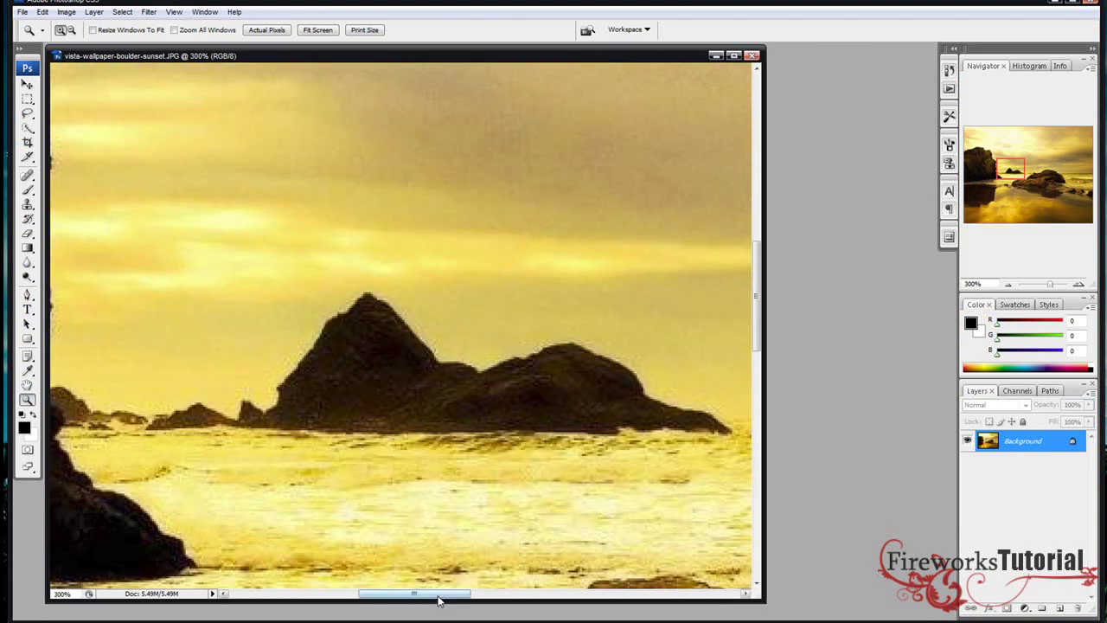
# Bring SmillaEnlarger back in front of Photoshop to compare its sharp-preset rock preview.
pyautogui.moveTo(444, 603); pyautogui.dragTo(458, 603)
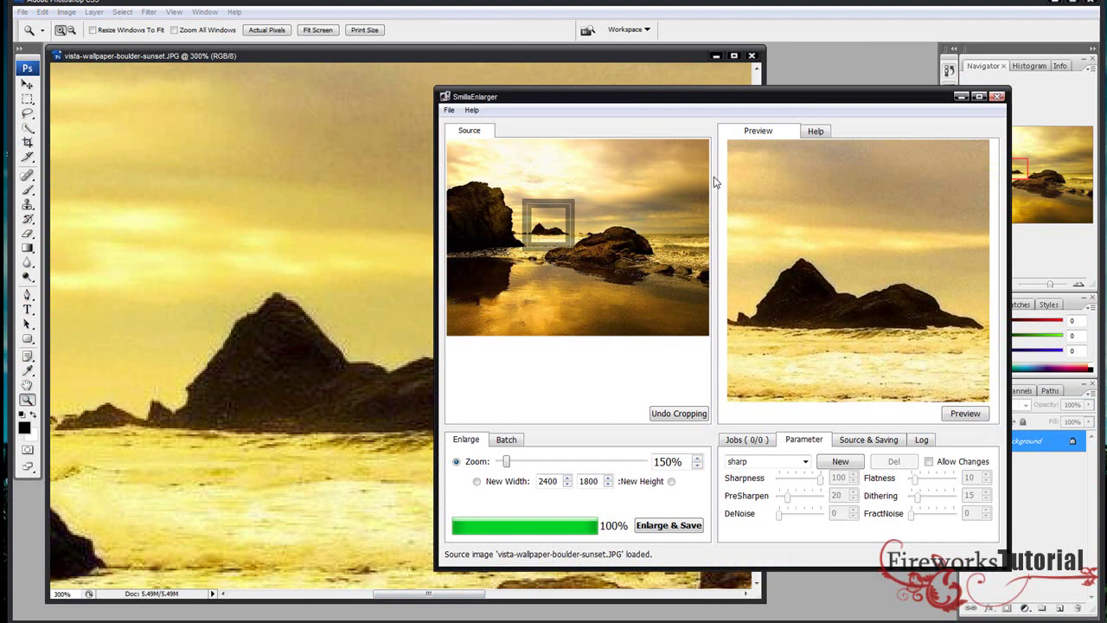